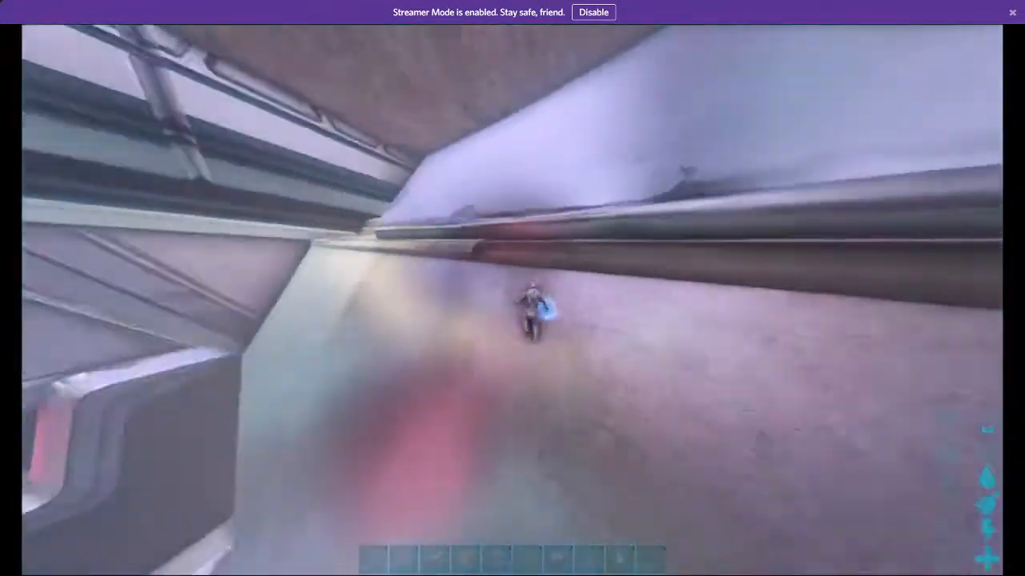
Buy wood, hide, crystal and fiber from the hexagon exchange beacon, leaving 37,116 hexagons
{"action": "key", "text": "e"}
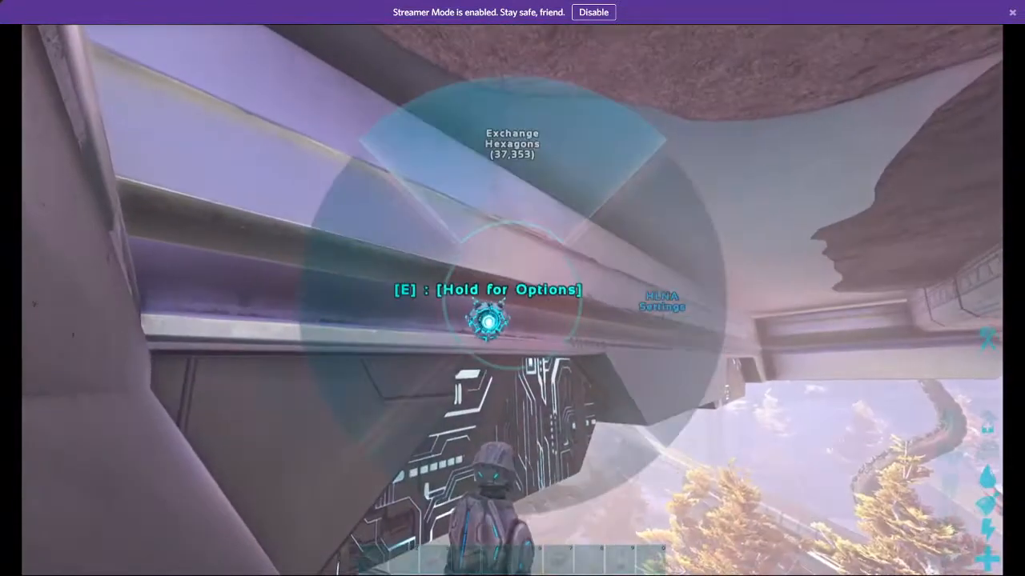
{"action": "left_click", "coordinate": [419, 136]}
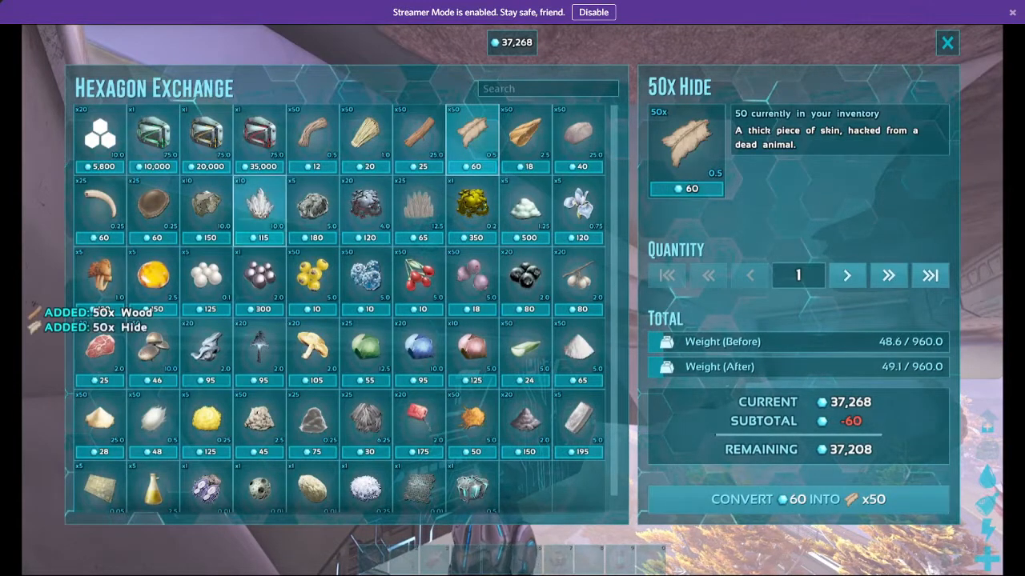
{"action": "left_click", "coordinate": [259, 206]}
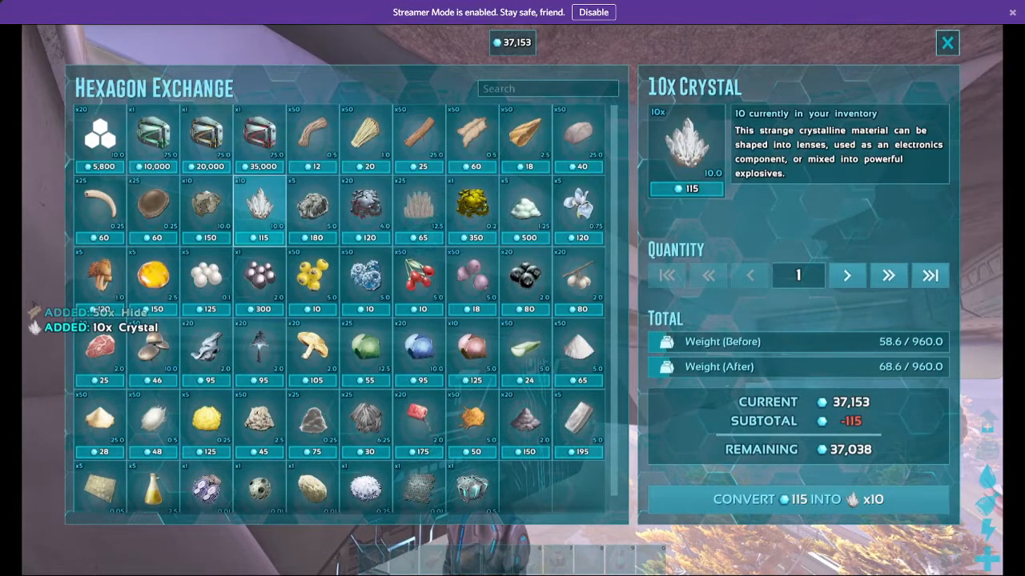
{"action": "key", "text": "Escape"}
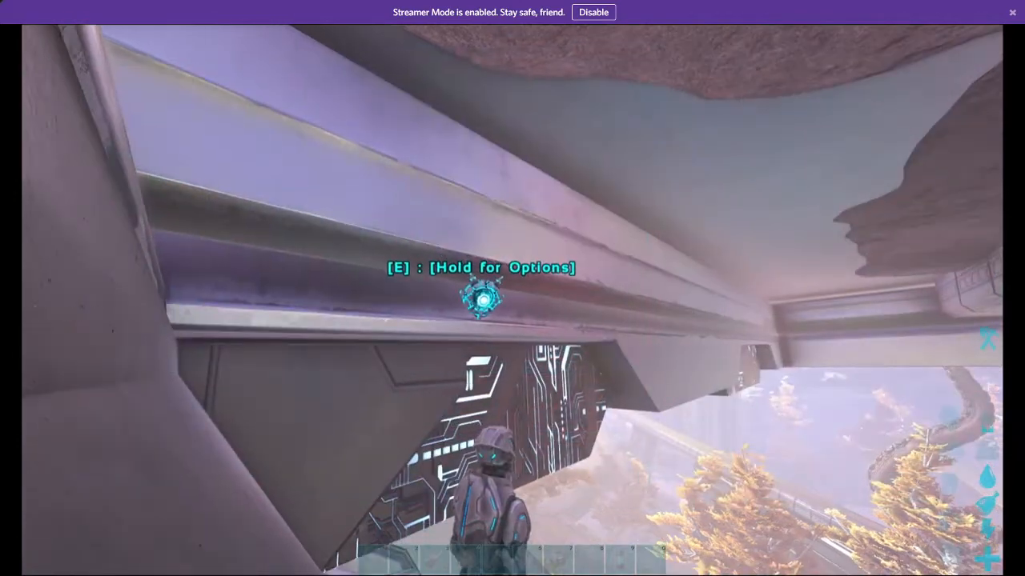
{"action": "key", "text": "e"}
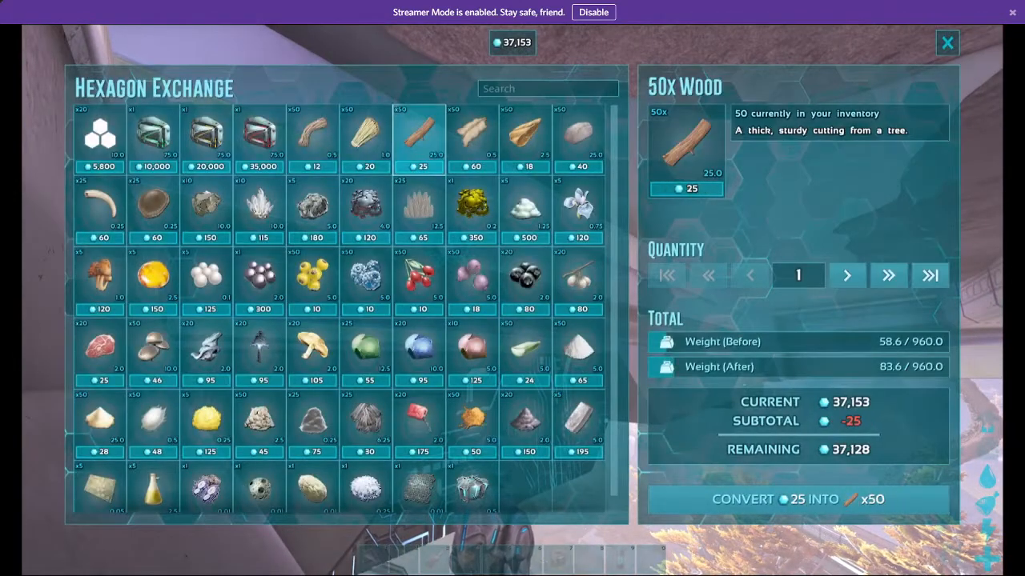
Leave the exchange and bring up the character inventory
{"action": "key", "text": "Escape"}
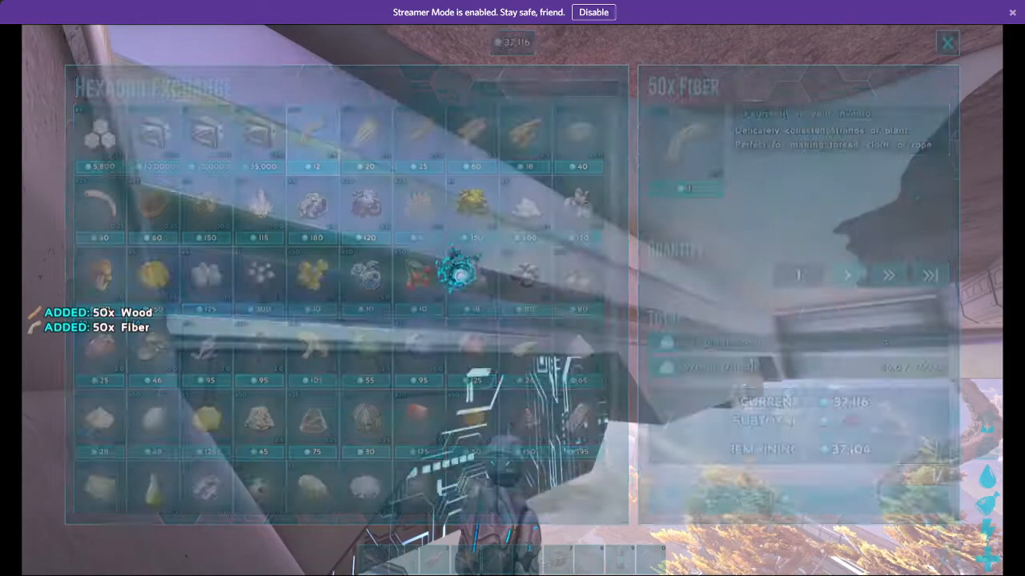
{"action": "key", "text": "i"}
Learn the Spyglass engram from the engrams list and return to the inventory
{"action": "key", "text": "e"}
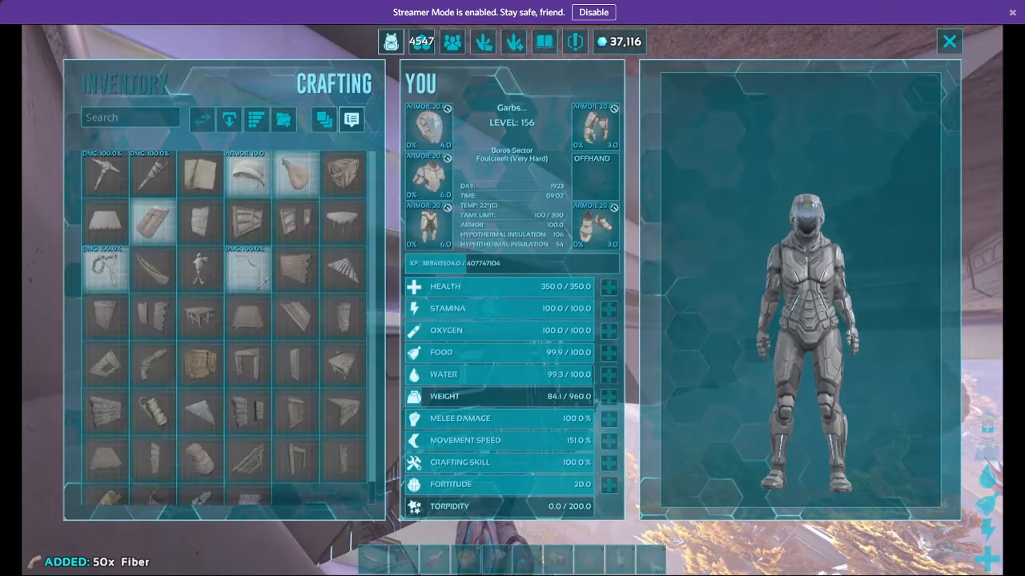
{"action": "scroll", "coordinate": [224, 329], "scroll_direction": "down", "scroll_amount": 1}
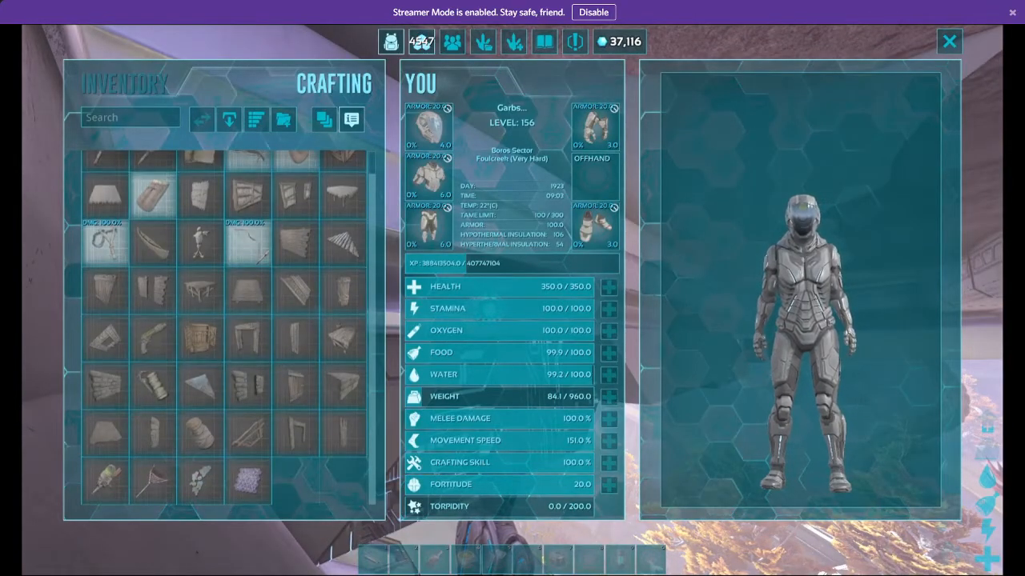
{"action": "type", "text": "vsp"}
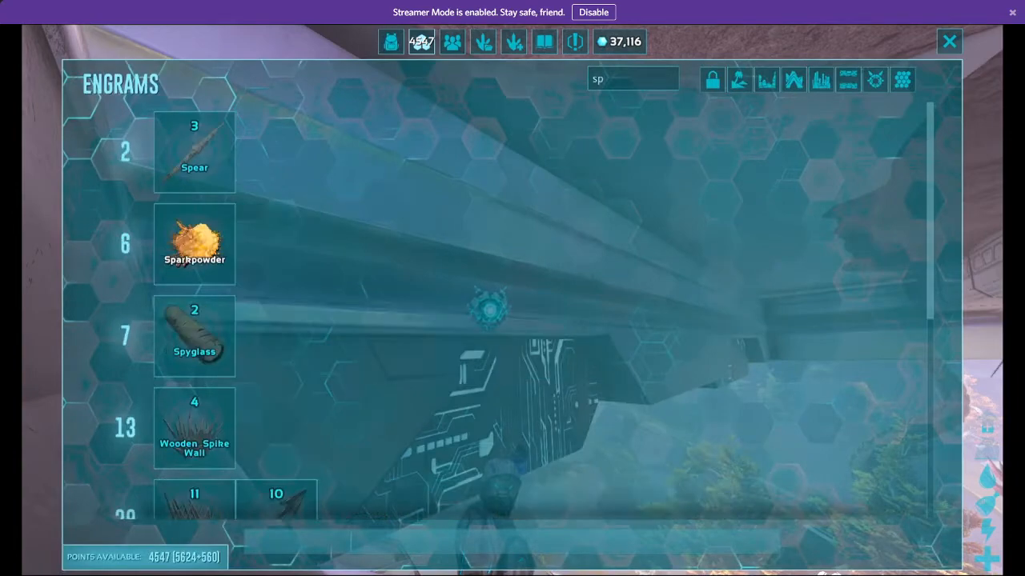
{"action": "left_click", "coordinate": [193, 337]}
{"action": "key", "text": "i"}
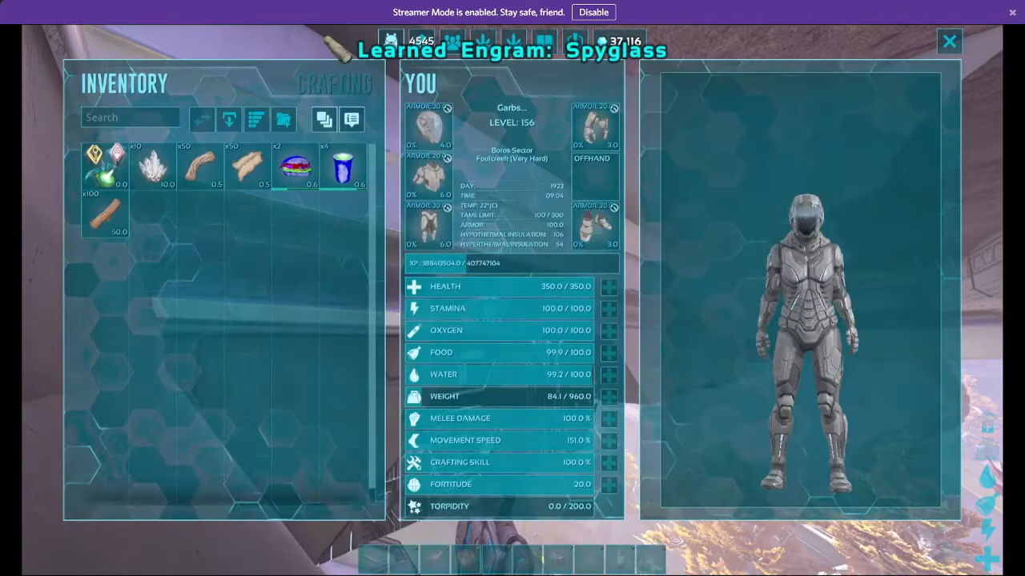
Craft a Spyglass and check that it landed in the inventory
{"action": "key", "text": "v"}
{"action": "key", "text": "e"}
{"action": "key", "text": "Escape"}
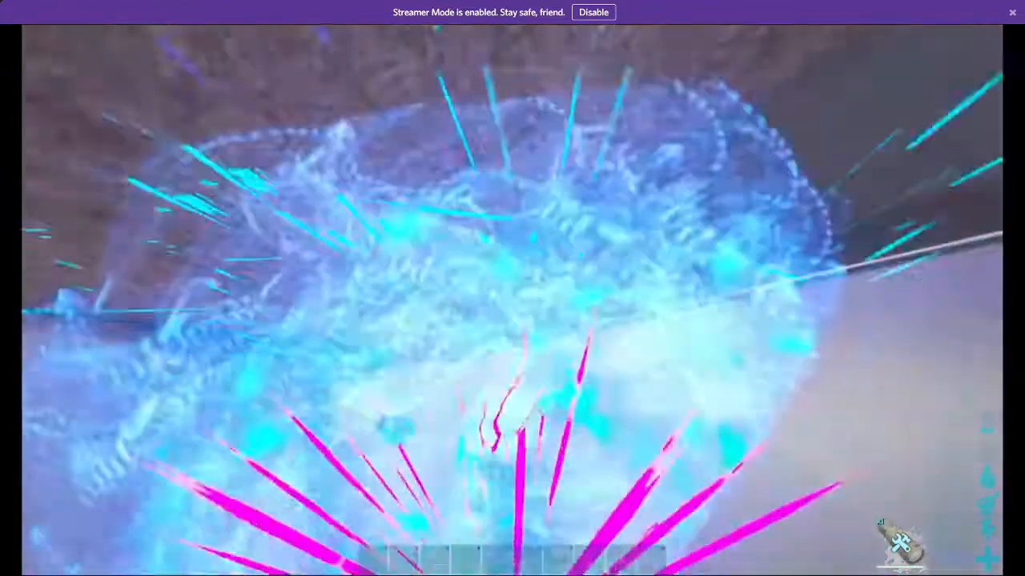
{"action": "key", "text": "i"}
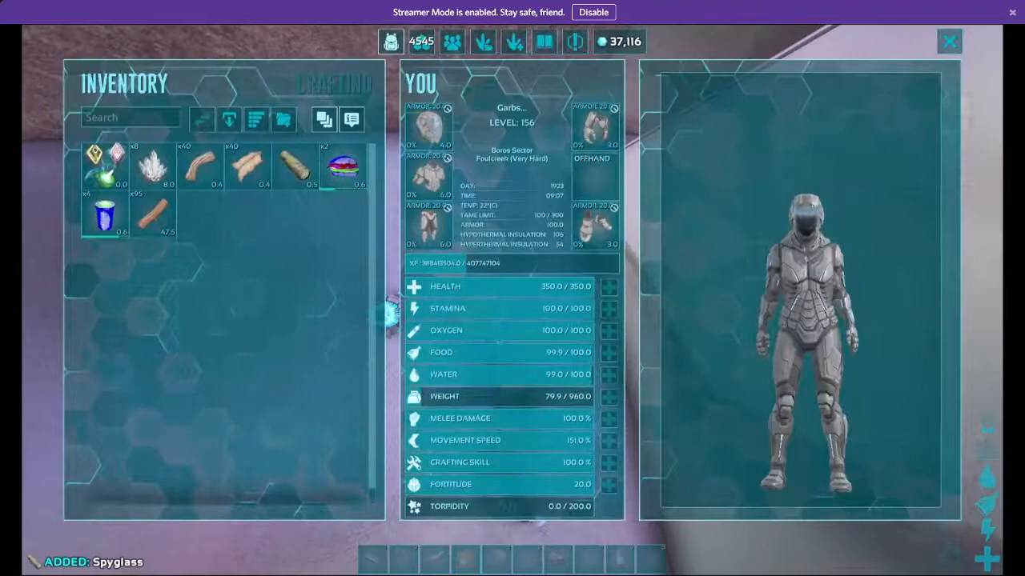
Close the inventory and walk out onto the ledge with the map held up
{"action": "key", "text": "i"}
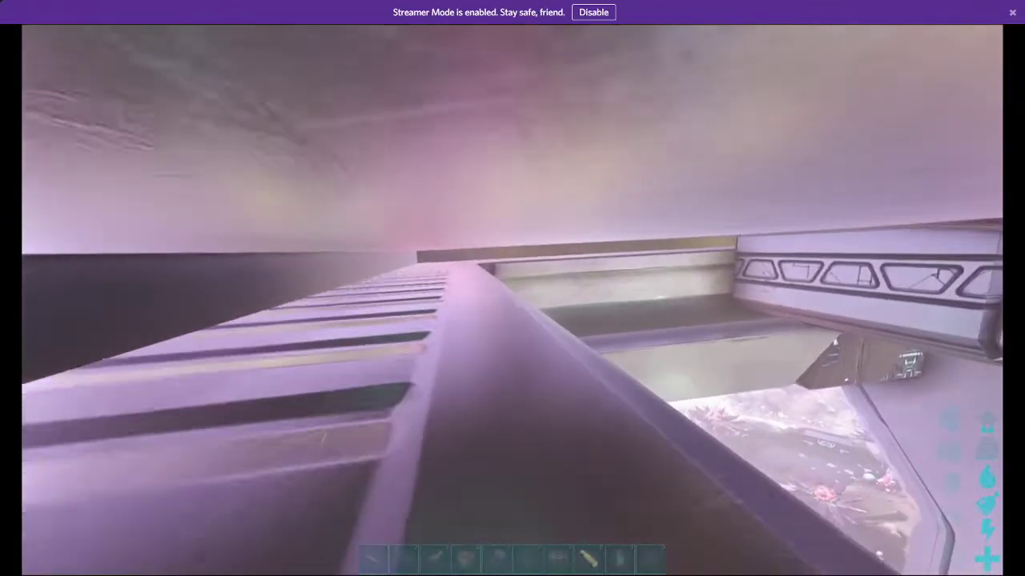
Put the map away, switch to third-person and look through the spyglass at the distant base
{"action": "key", "text": "m"}
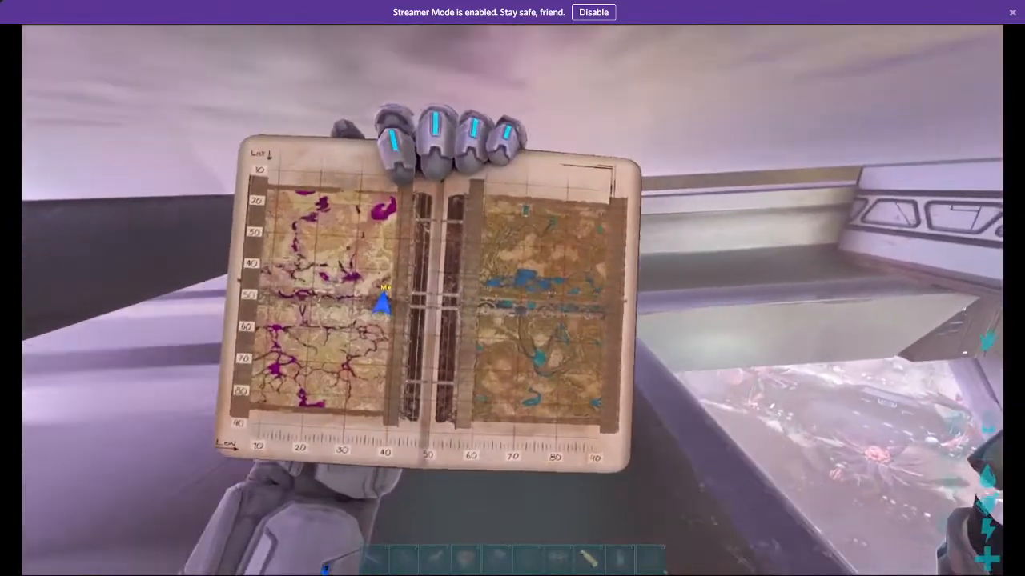
{"action": "key", "text": "m"}
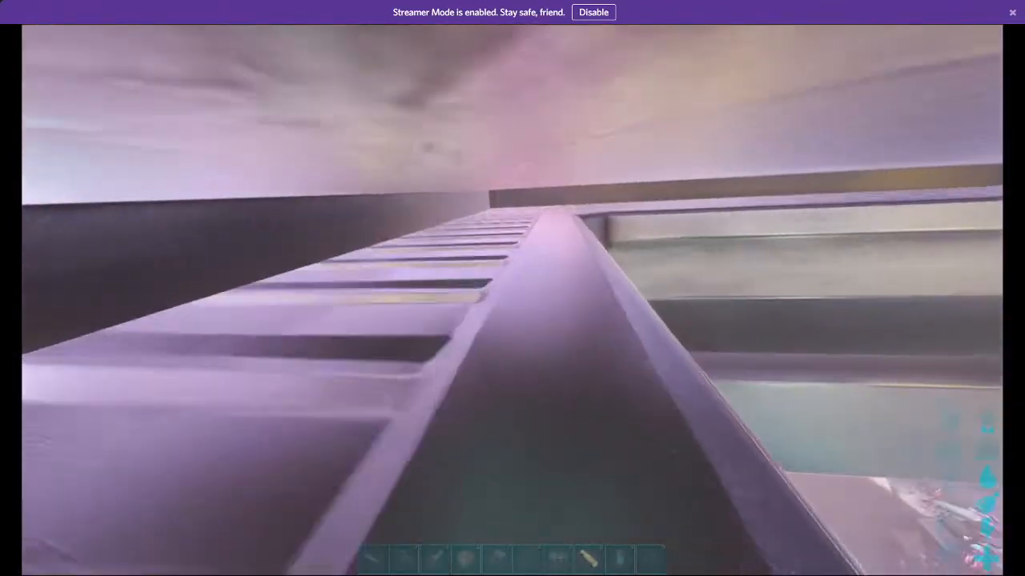
{"action": "key", "text": "k"}
{"action": "key", "text": "k"}
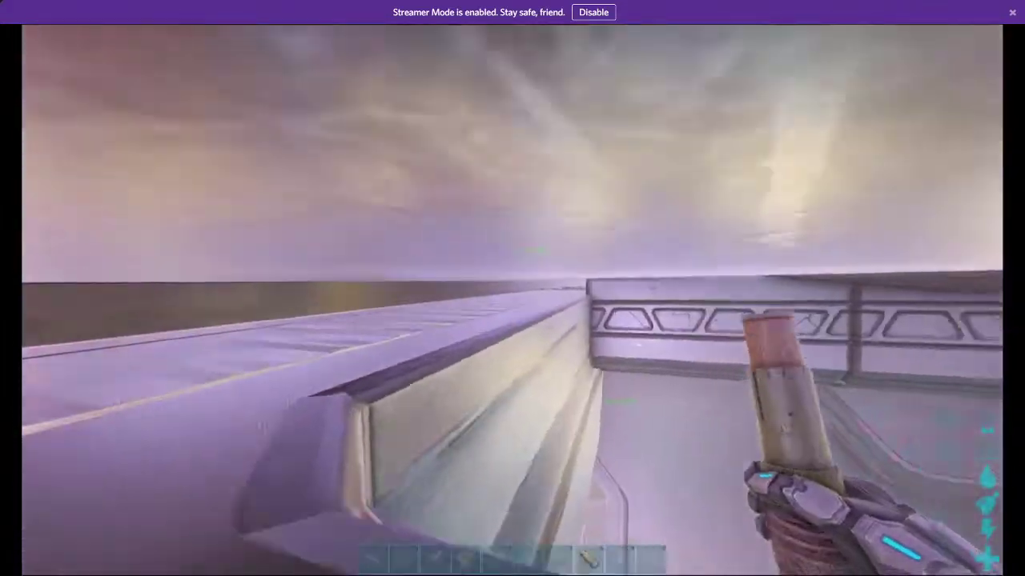
{"action": "left_click", "coordinate": [512, 288]}
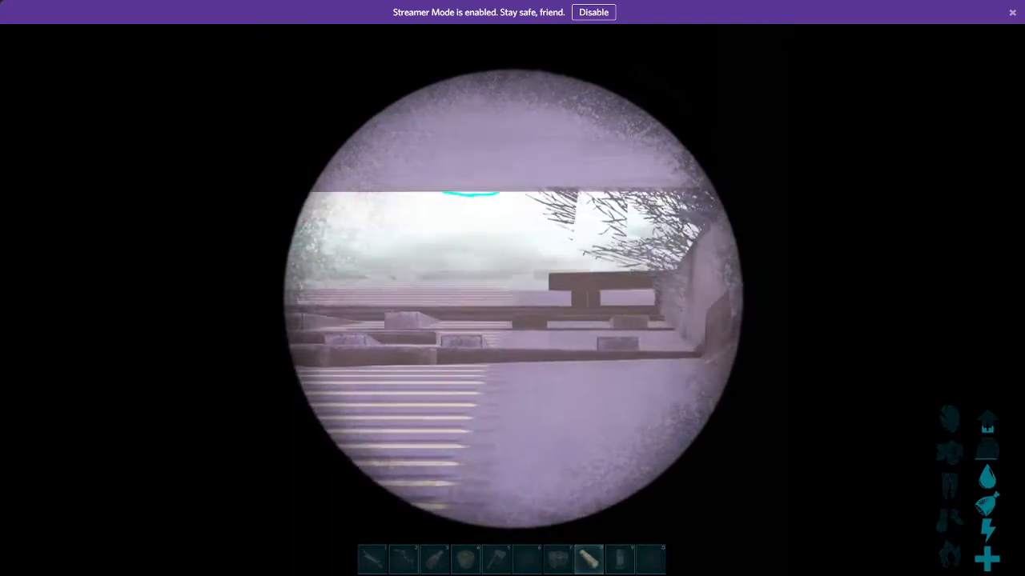
Zoom the spyglass on the powered heavy turret to read its info, then lower it
{"action": "right_click", "coordinate": [513, 288]}
{"action": "right_click", "coordinate": [513, 288]}
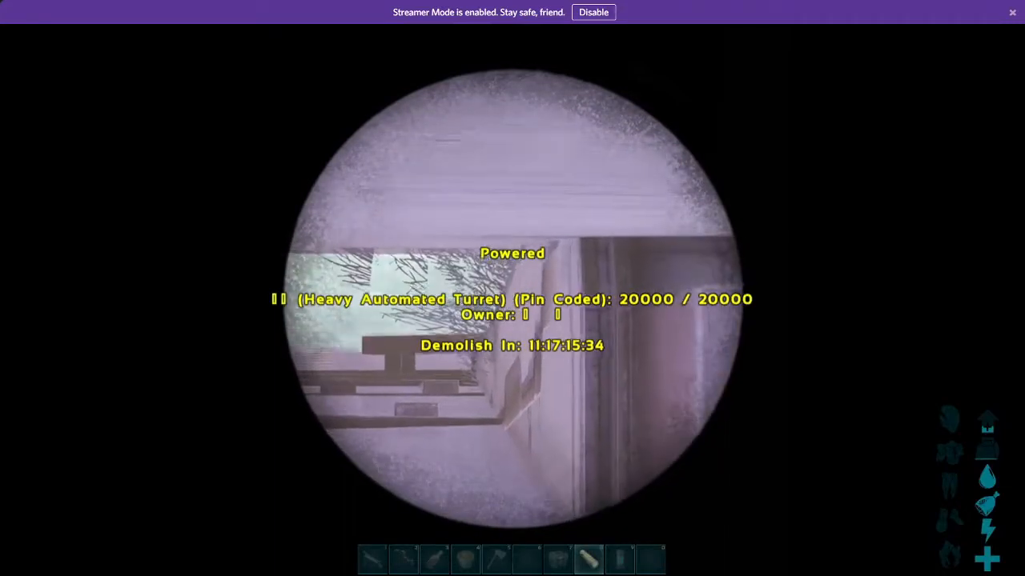
{"action": "right_click", "coordinate": [513, 288]}
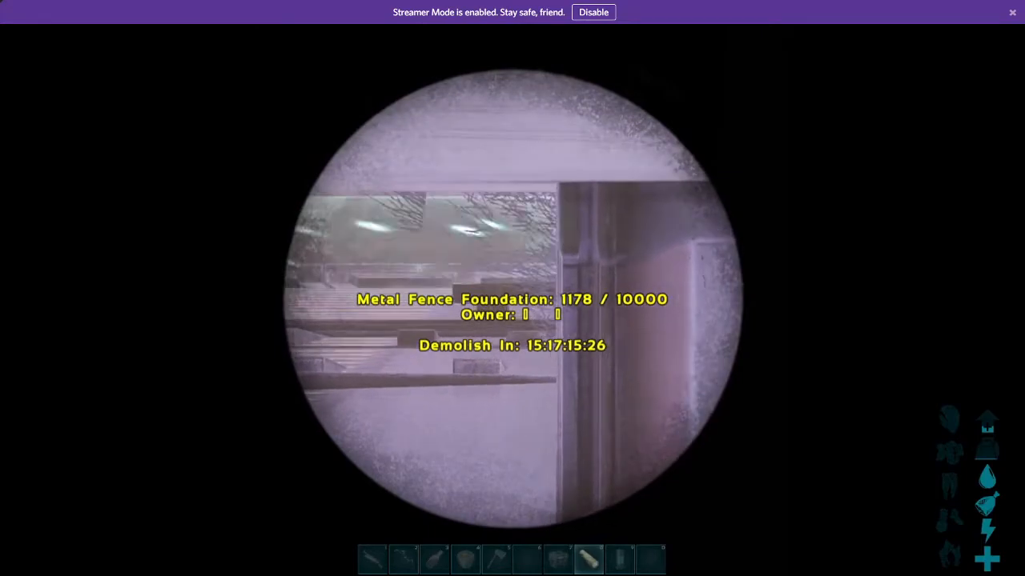
Scope the damaged metal fence foundation, stop looking and unequip the spyglass with hotbar 8
{"action": "right_click", "coordinate": [512, 288]}
{"action": "right_click", "coordinate": [512, 289]}
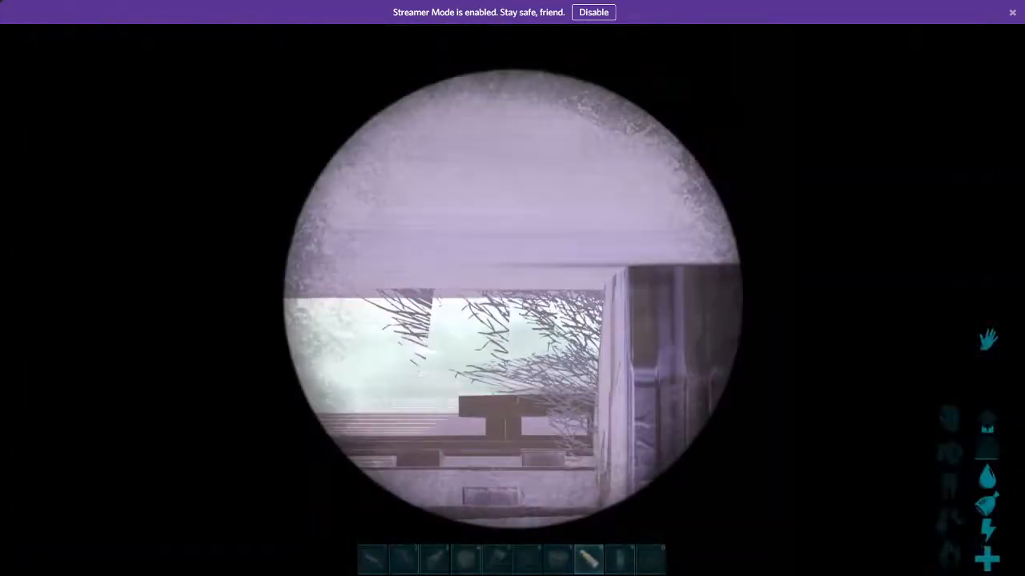
{"action": "right_click", "coordinate": [512, 288]}
{"action": "key", "text": "8"}
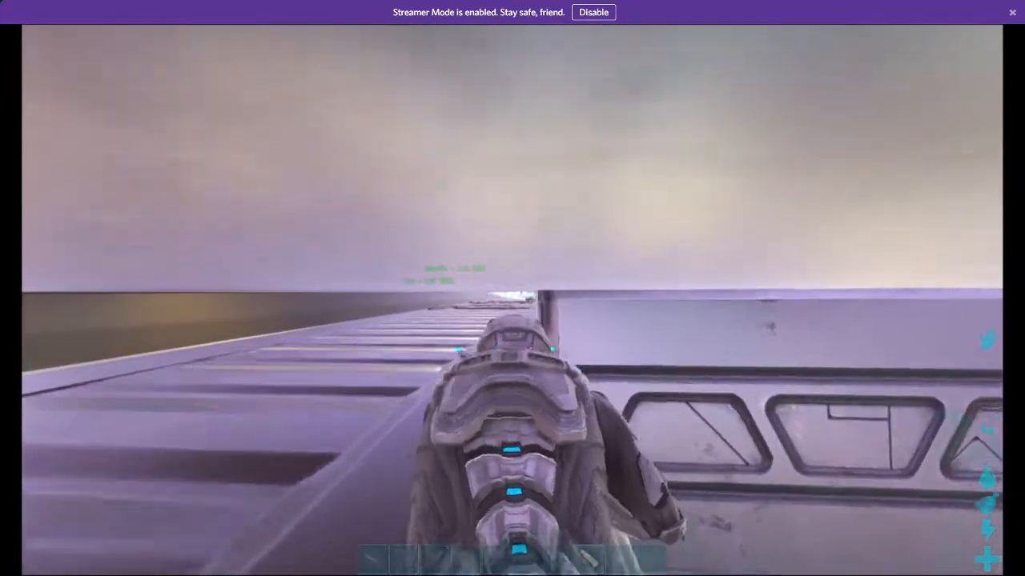
Equip the glowing tek item from hotbar slot 9 and move onto the overlook platform
{"action": "key", "text": "9"}
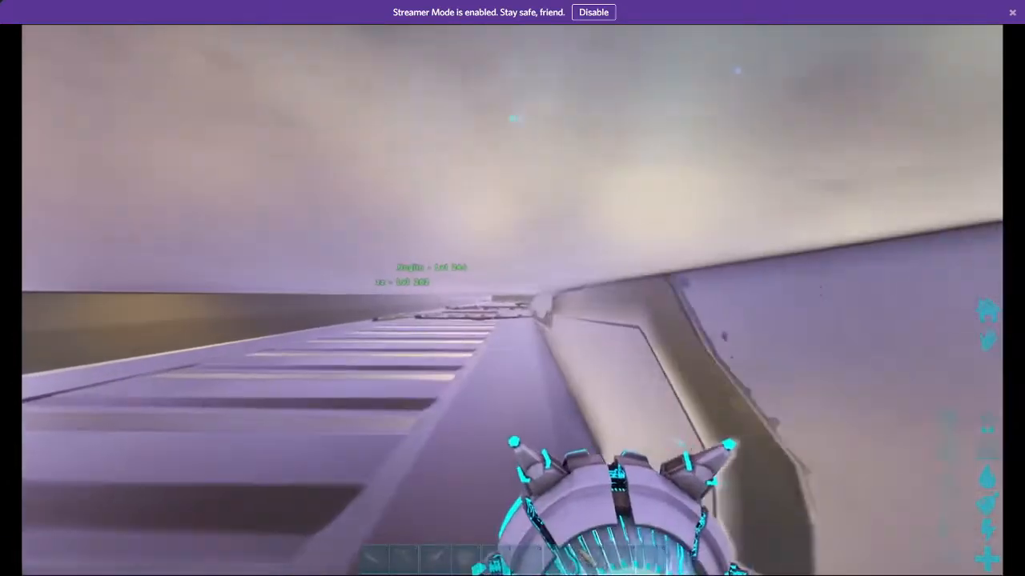